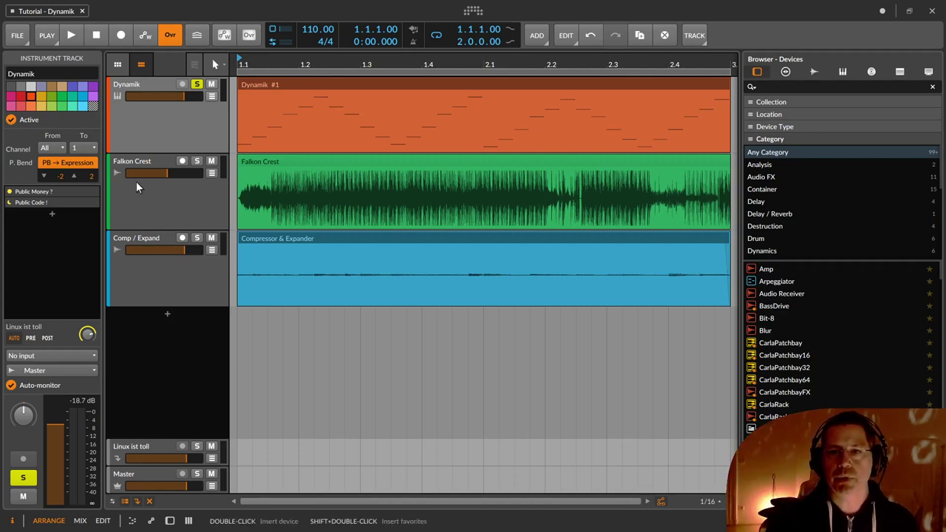
# Open the Dynamik #1 clip in the note editor.
pyautogui.click(154, 80)
pyautogui.doubleClick(283, 85)
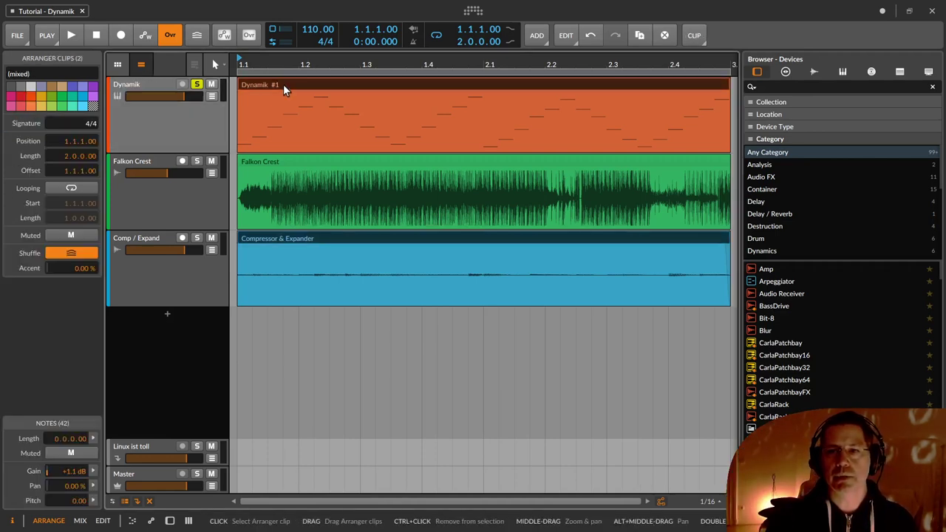
pyautogui.click(283, 84)
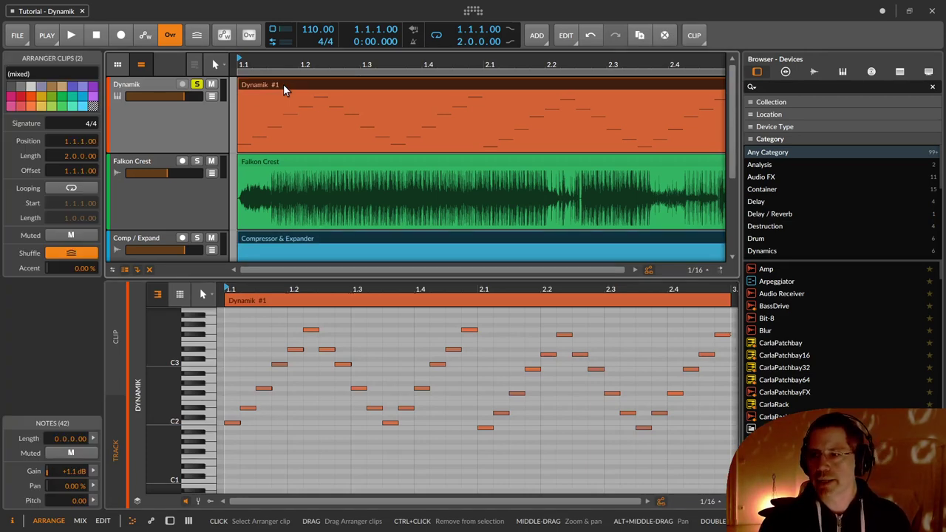
pyautogui.click(302, 82)
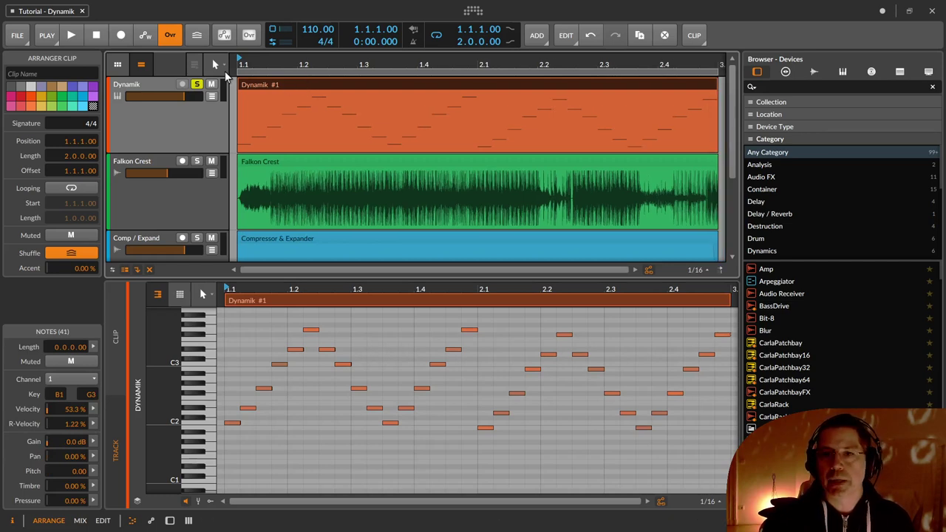
# Play the Dynamik #1 clip, stop playback and show the velocity lane below its notes.
pyautogui.click(71, 35)
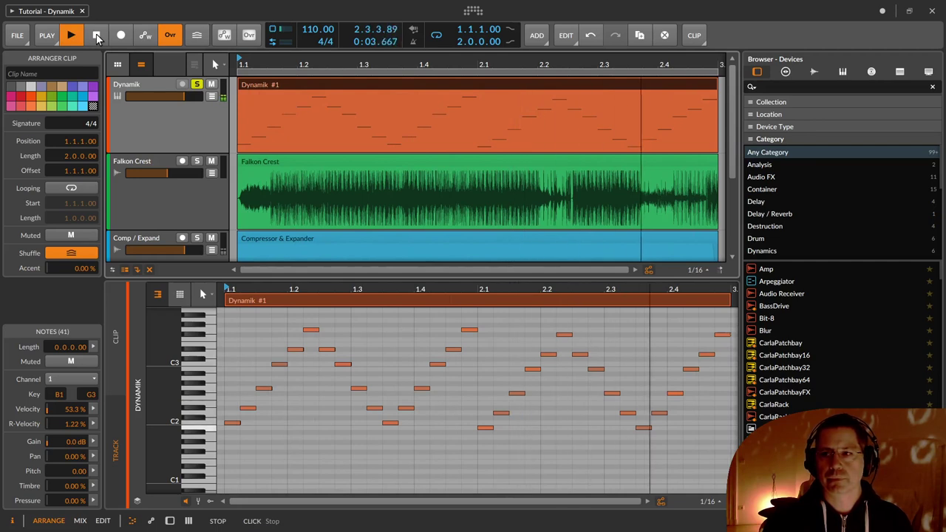
pyautogui.click(97, 37)
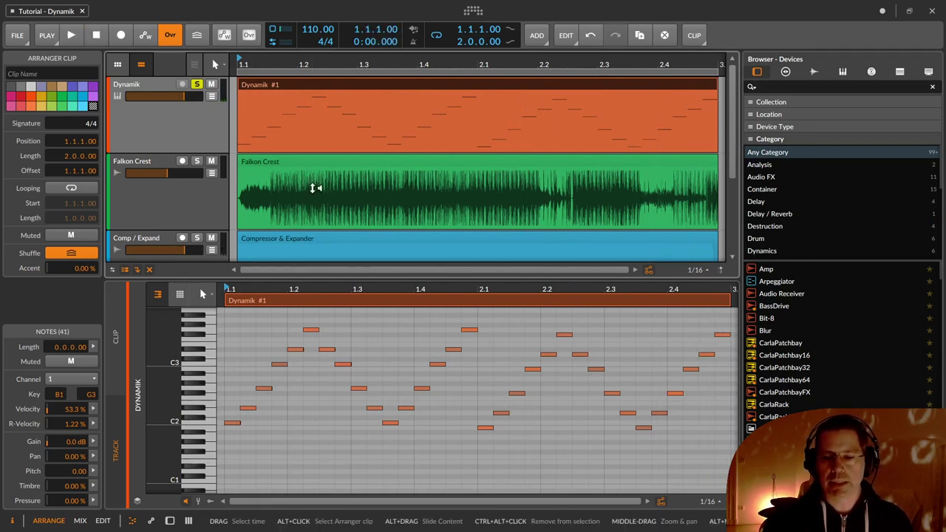
pyautogui.click(211, 502)
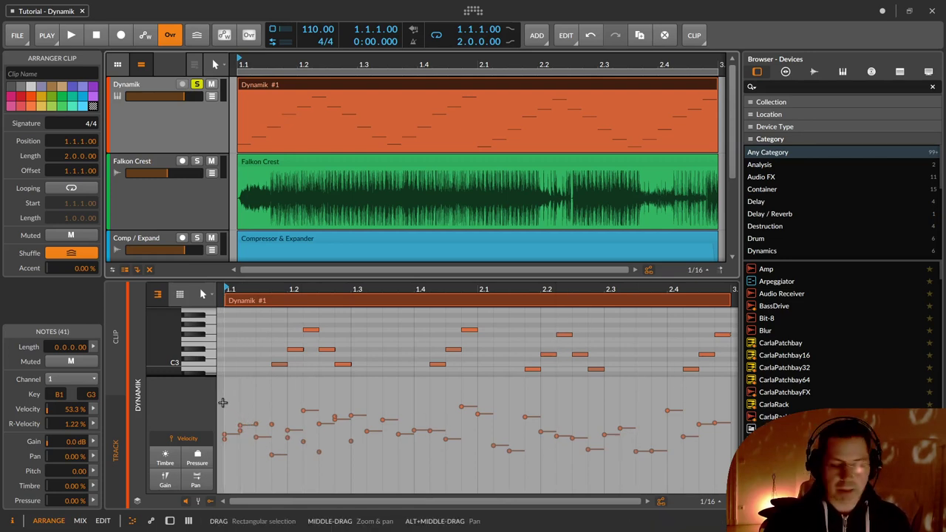
pyautogui.moveTo(225, 407); pyautogui.dragTo(321, 415)
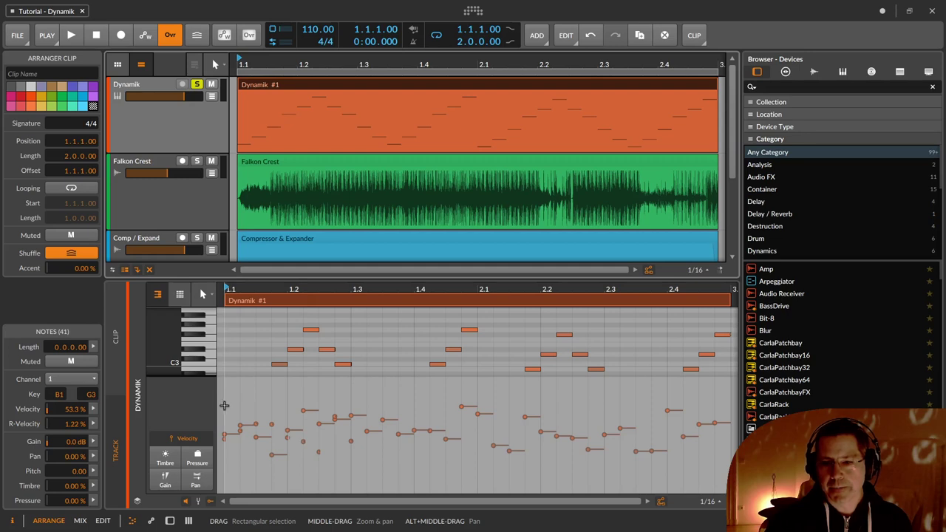
pyautogui.moveTo(221, 405); pyautogui.dragTo(317, 406)
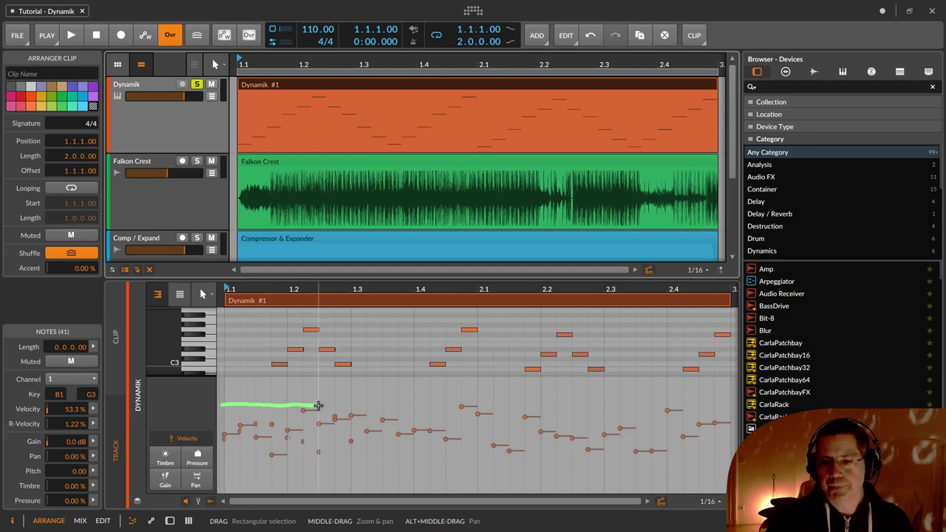
pyautogui.moveTo(220, 463); pyautogui.dragTo(328, 461)
pyautogui.moveTo(225, 413)
pyautogui.mouseDown()
pyautogui.moveTo(232, 453)
pyautogui.moveTo(252, 416)
pyautogui.moveTo(262, 446)
pyautogui.moveTo(292, 416)
pyautogui.moveTo(311, 442)
pyautogui.mouseUp()
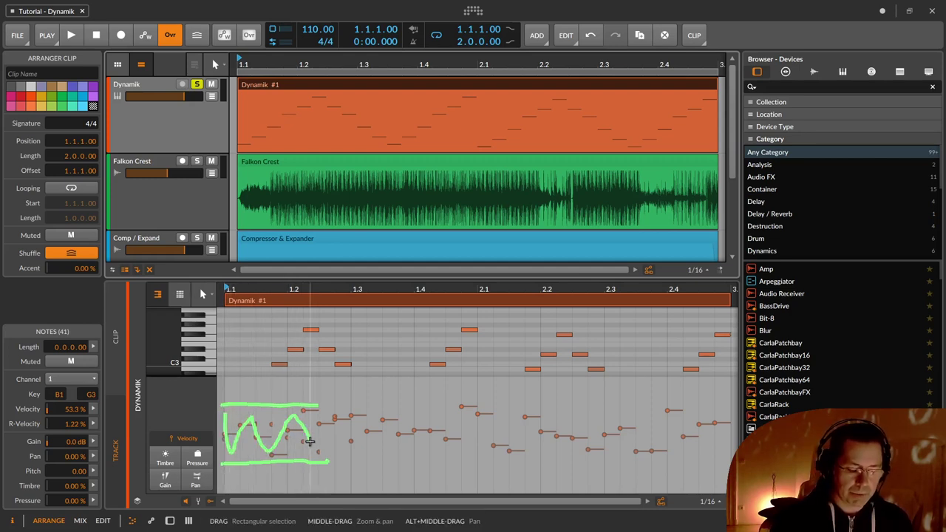
pyautogui.press('Escape')
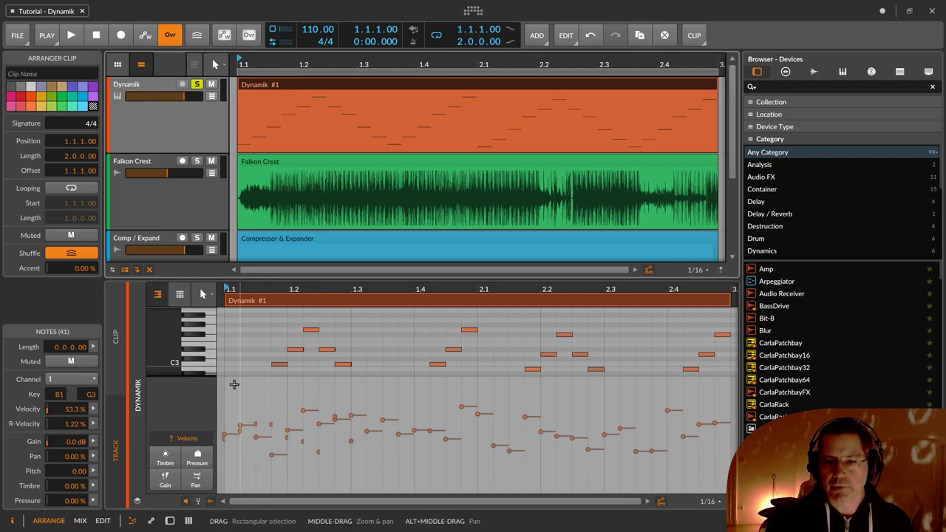
# Try out the mean and spread of the velocity distribution, finishing with the mean velocity of all notes at 100 %.
pyautogui.click(89, 410)
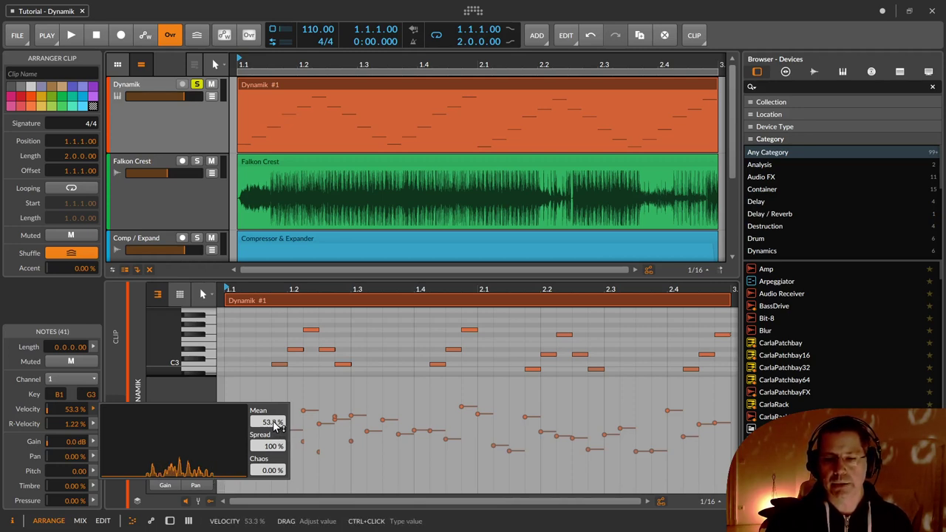
pyautogui.moveTo(273, 423)
pyautogui.mouseDown()
pyautogui.moveTo(273, 517)
pyautogui.moveTo(274, 425)
pyautogui.mouseUp()
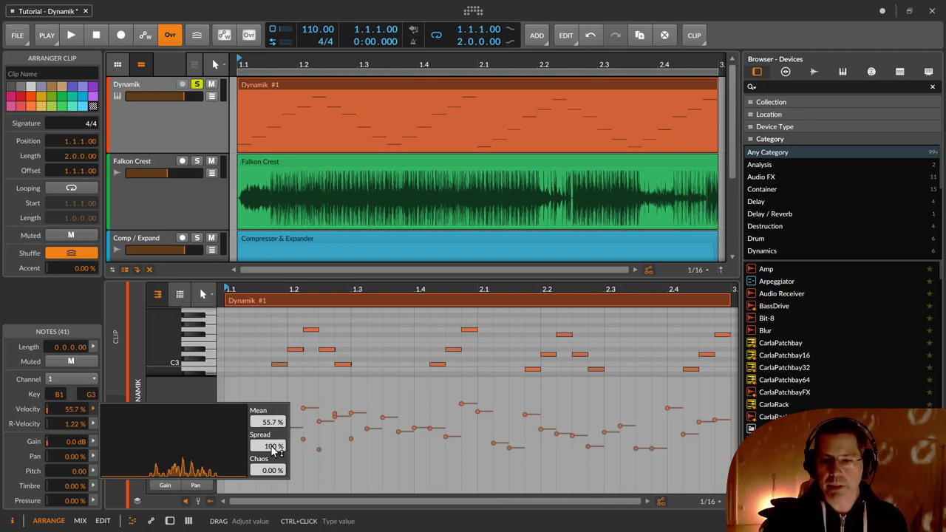
pyautogui.moveTo(274, 450); pyautogui.dragTo(273, 506)
pyautogui.moveTo(272, 422)
pyautogui.mouseDown()
pyautogui.moveTo(272, 399)
pyautogui.moveTo(272, 428)
pyautogui.mouseUp()
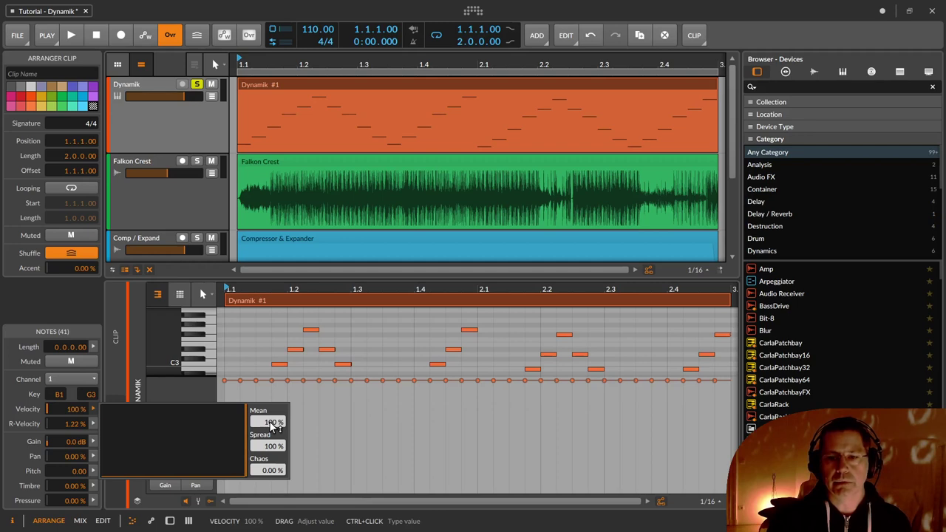
# Play the Dynamik clip to hear the new velocities and stop playback.
pyautogui.click(74, 35)
pyautogui.click(74, 36)
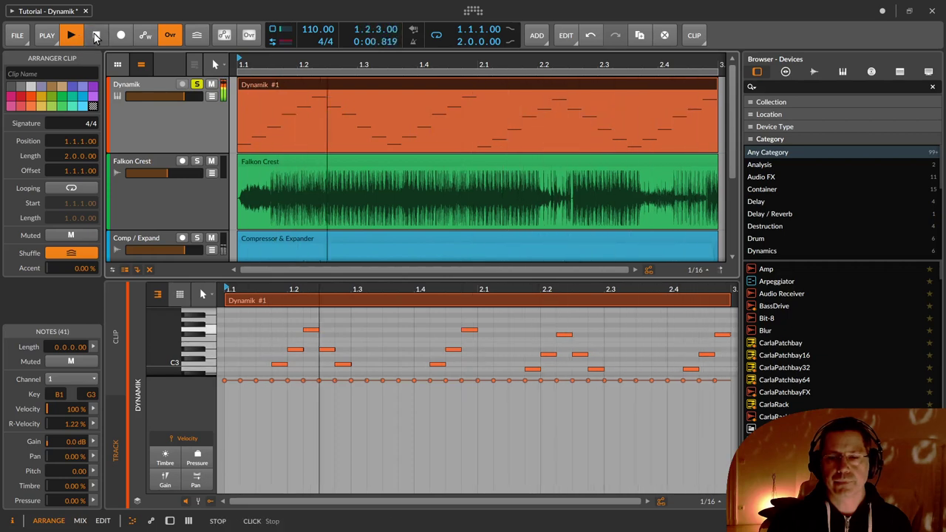
pyautogui.click(96, 35)
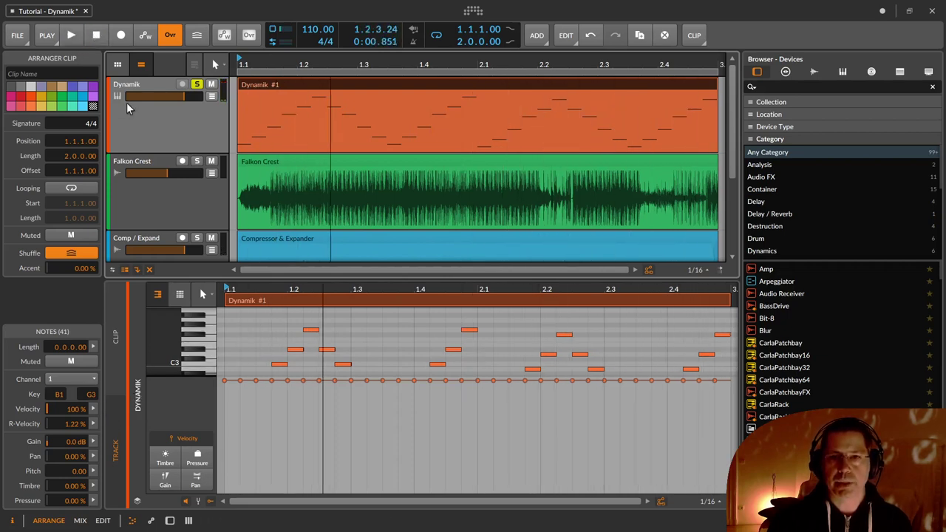
# Set the mean velocity of all notes to 75.2 % and start playback.
pyautogui.click(93, 409)
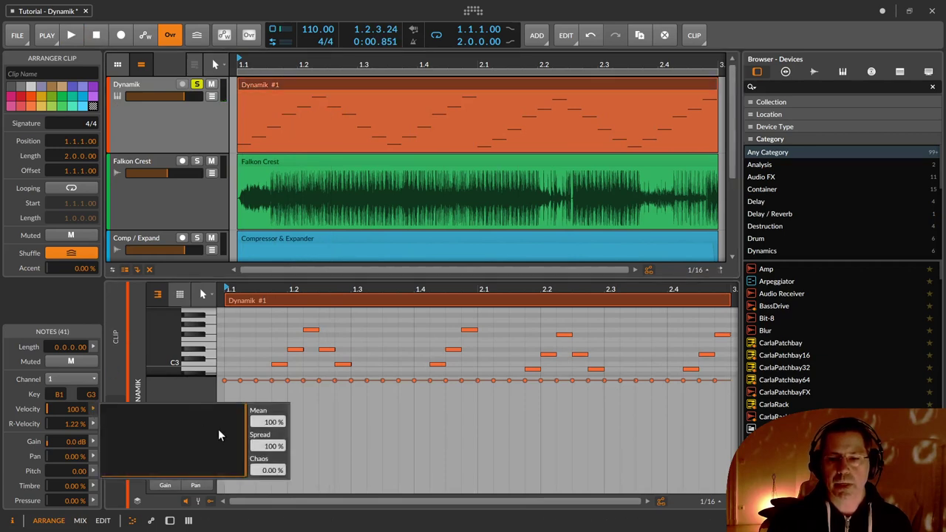
pyautogui.moveTo(273, 422); pyautogui.dragTo(273, 457)
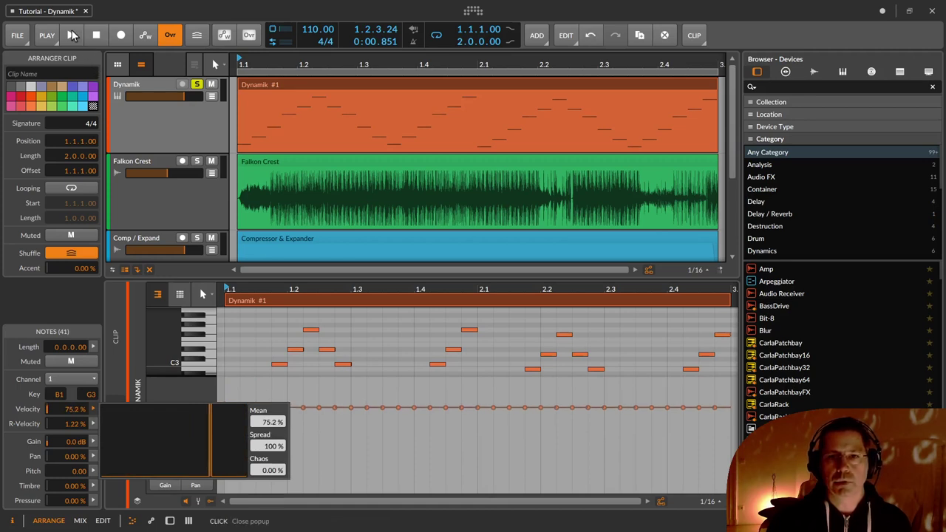
pyautogui.click(72, 36)
pyautogui.click(72, 36)
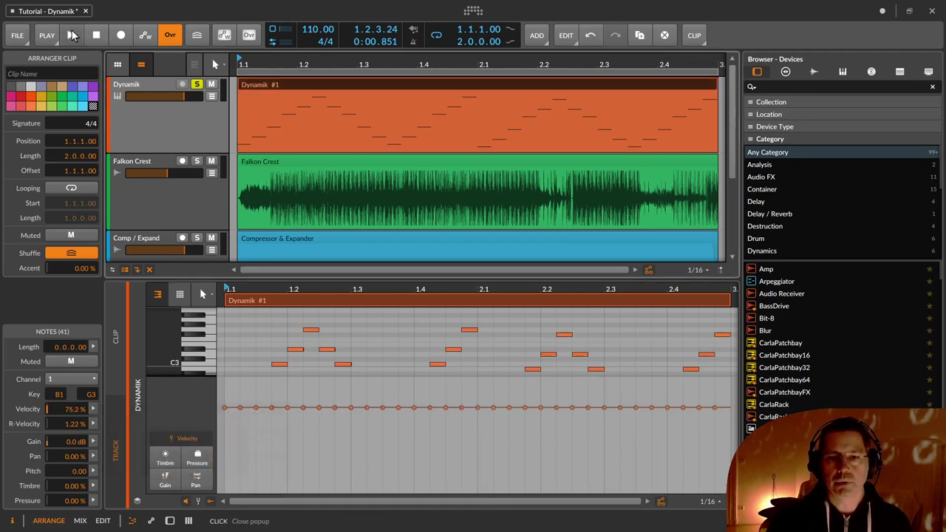
# Randomise the note velocities with Chaos around 48 % and widen their Spread during playback, ending at a mean of 67.9 %, and stop.
pyautogui.click(93, 408)
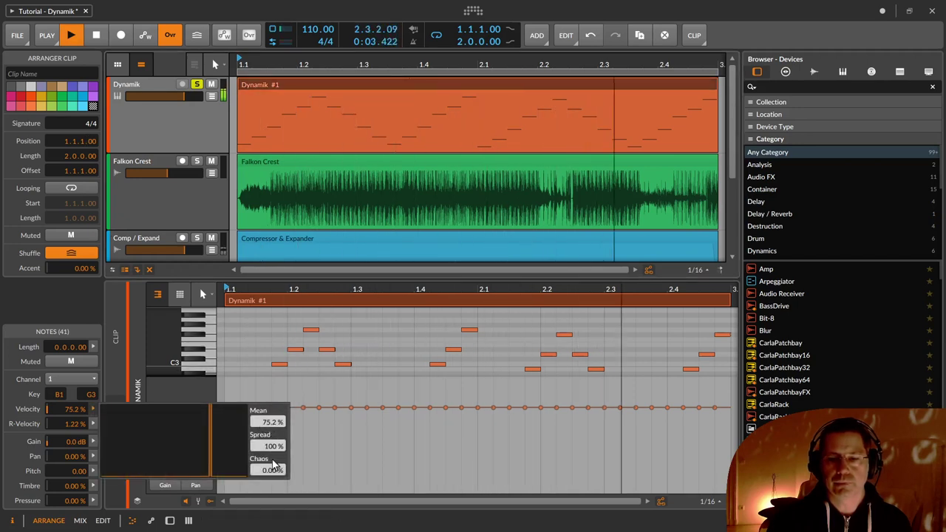
pyautogui.moveTo(274, 463)
pyautogui.mouseDown()
pyautogui.moveTo(273, 439)
pyautogui.moveTo(274, 473)
pyautogui.mouseUp()
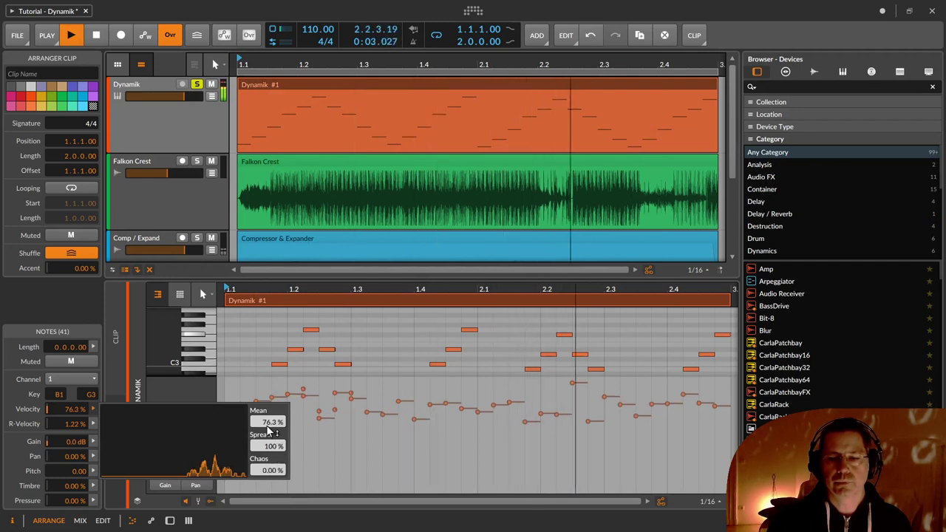
pyautogui.moveTo(270, 422)
pyautogui.mouseDown()
pyautogui.moveTo(272, 468)
pyautogui.moveTo(272, 422)
pyautogui.mouseUp()
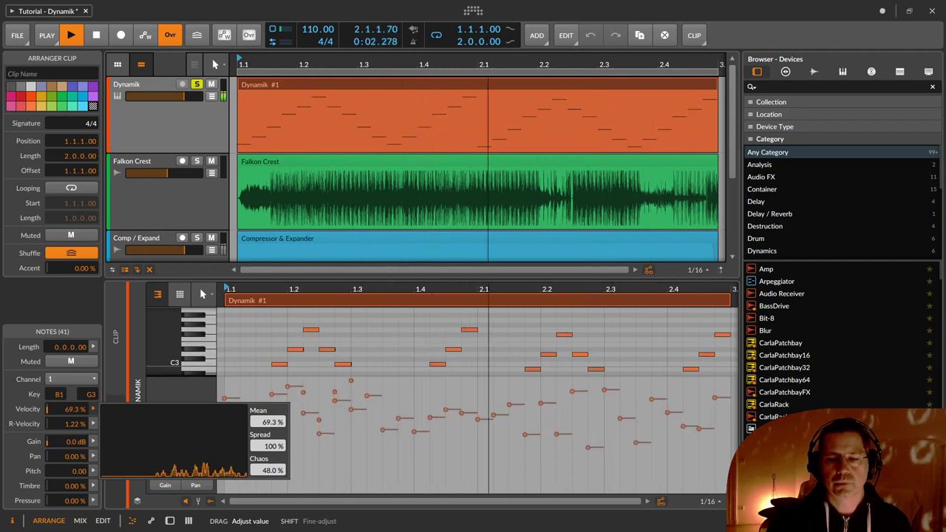
pyautogui.moveTo(272, 422); pyautogui.dragTo(272, 471)
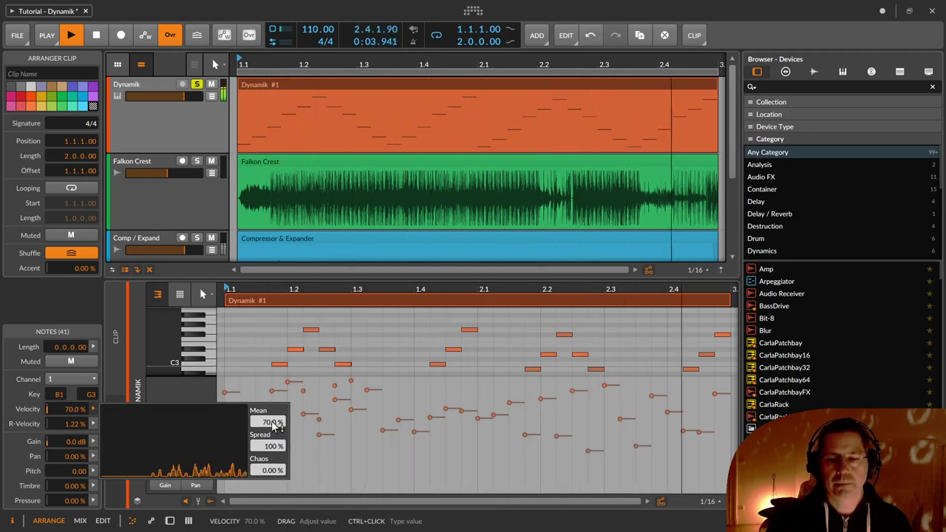
pyautogui.moveTo(272, 423); pyautogui.dragTo(274, 447)
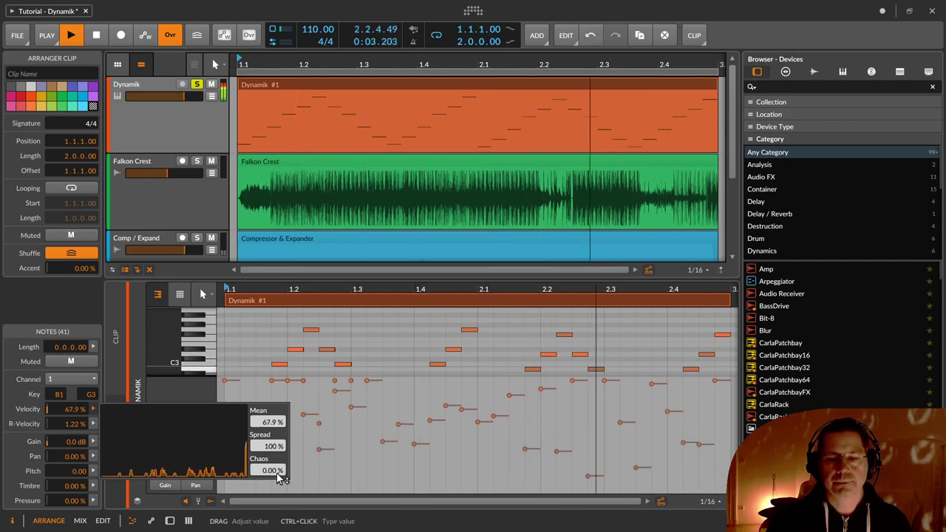
pyautogui.click(103, 35)
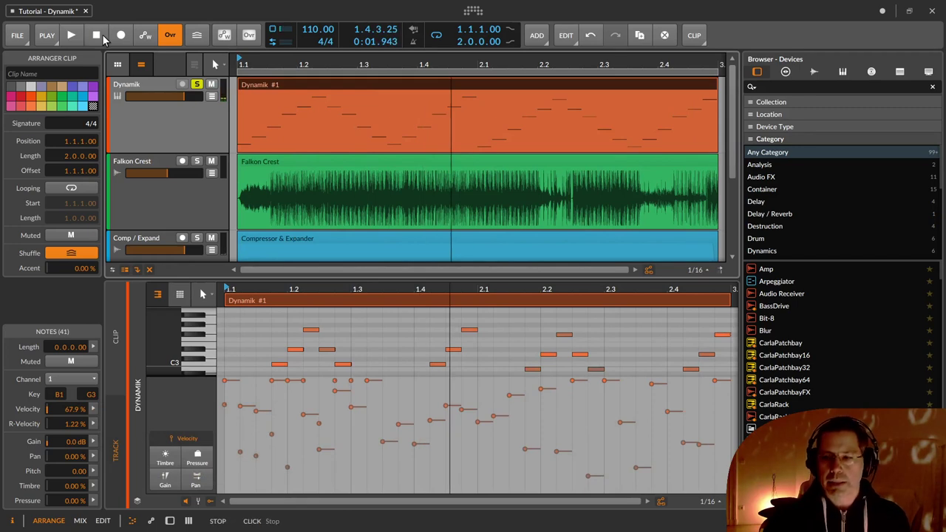
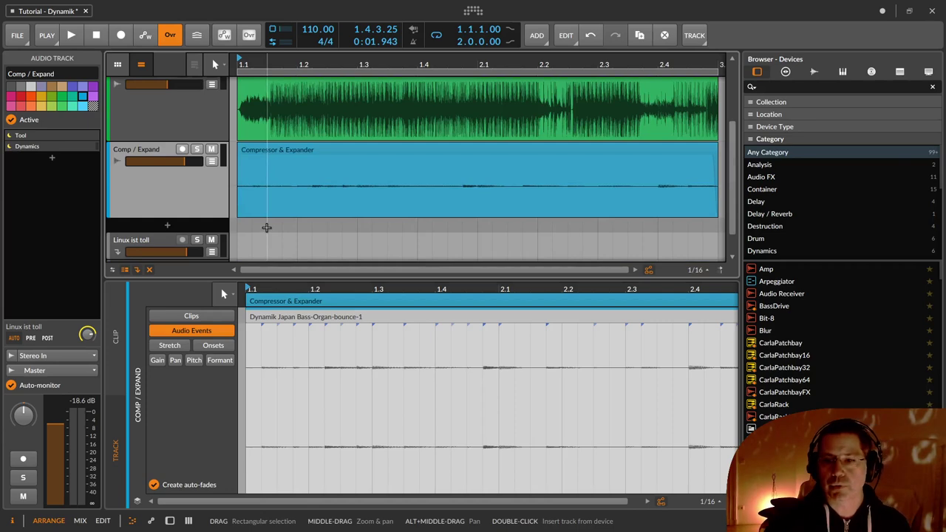
# Show the device chain of the Comp / Expand track, solo the track and select its Dynamics device.
pyautogui.press('d')
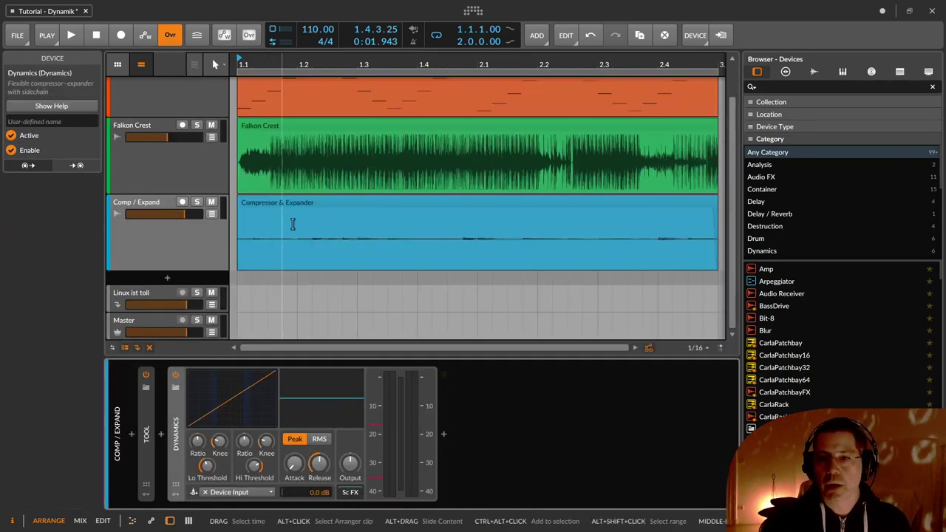
pyautogui.click(304, 203)
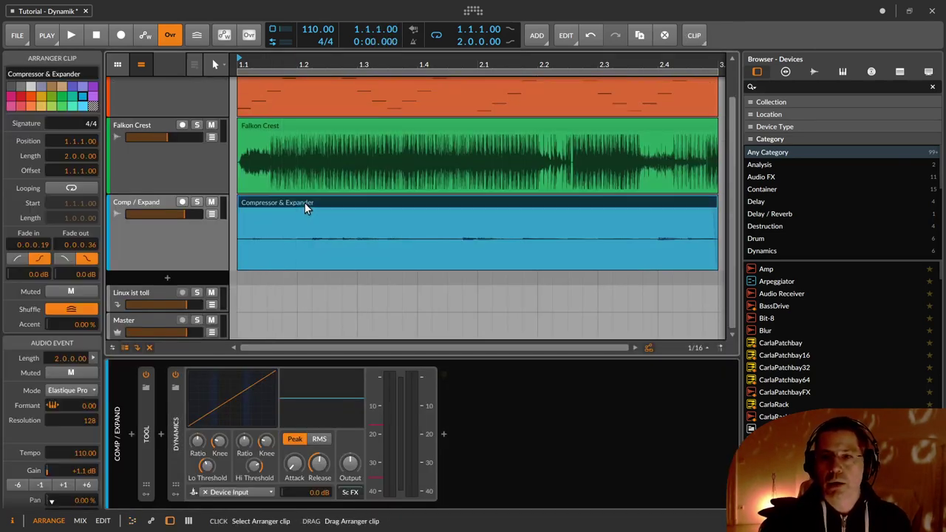
pyautogui.click(198, 204)
pyautogui.press('space')
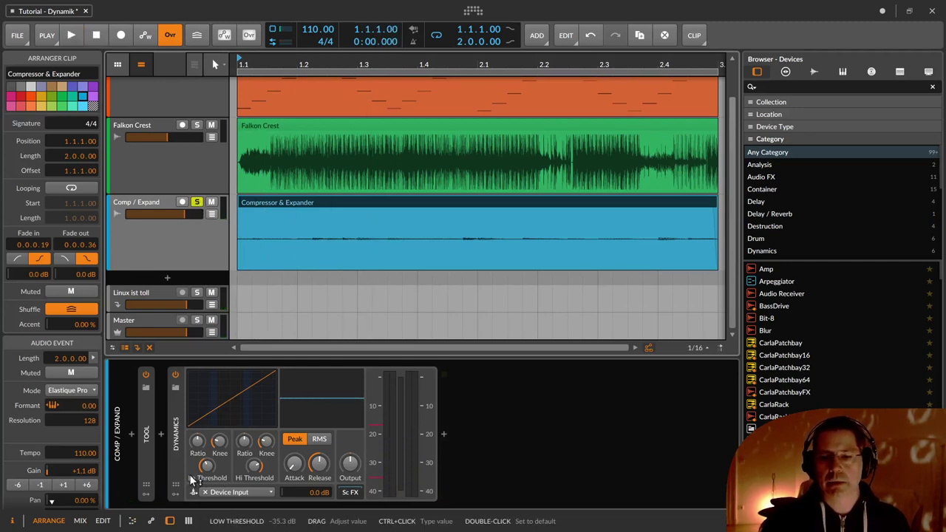
pyautogui.click(180, 453)
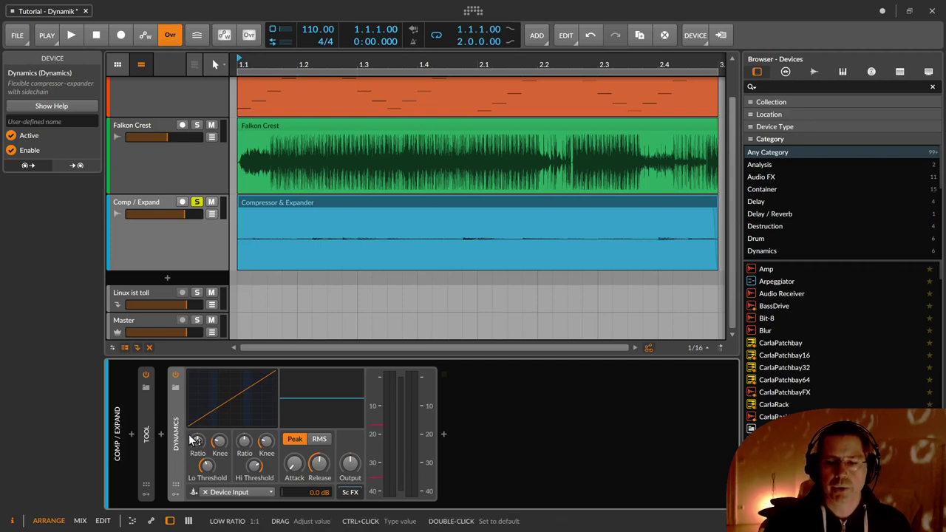
# Vary the Dynamics device's low ratio between expansion and compression, ending with a nearly straight curve, and select the Comp / Expand track.
pyautogui.moveTo(197, 444)
pyautogui.mouseDown()
pyautogui.moveTo(202, 456)
pyautogui.moveTo(197, 441)
pyautogui.mouseUp()
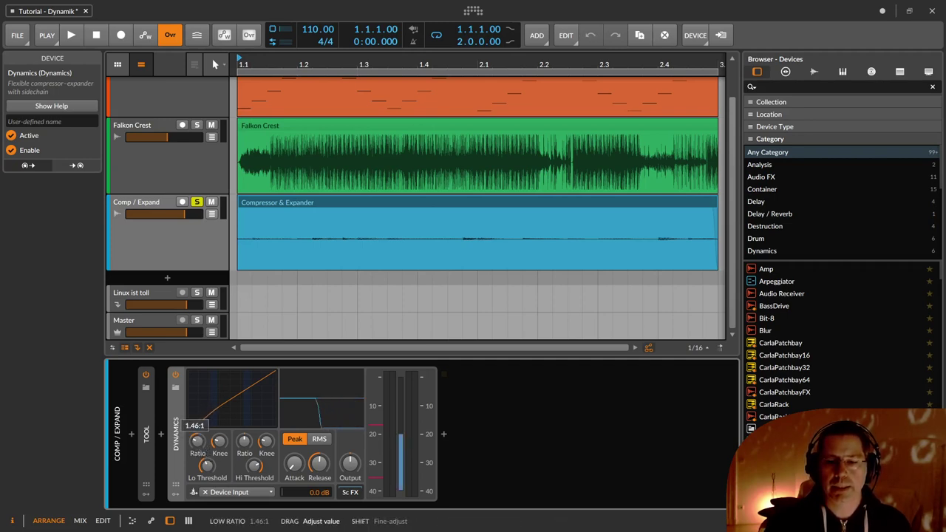
pyautogui.moveTo(199, 441)
pyautogui.mouseDown()
pyautogui.moveTo(191, 438)
pyautogui.moveTo(198, 444)
pyautogui.mouseUp()
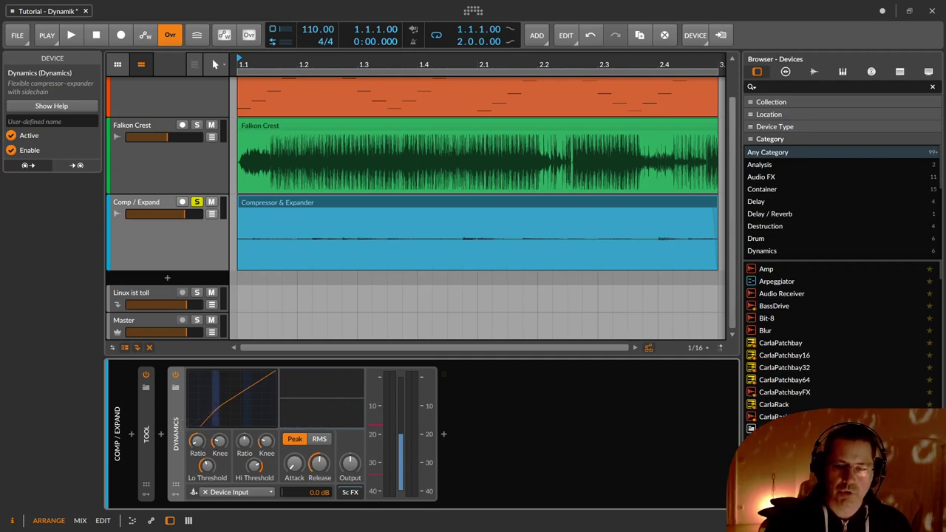
pyautogui.moveTo(210, 420); pyautogui.dragTo(210, 414)
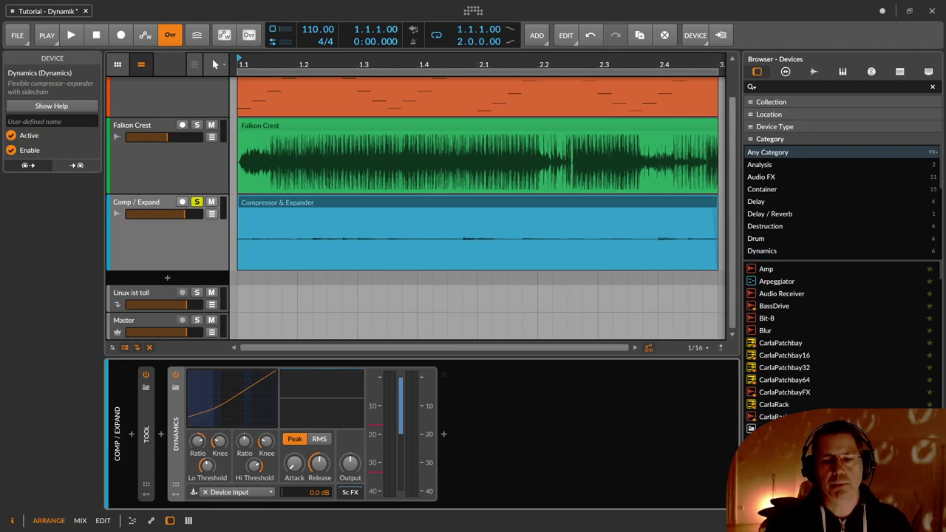
pyautogui.moveTo(192, 419); pyautogui.dragTo(191, 419)
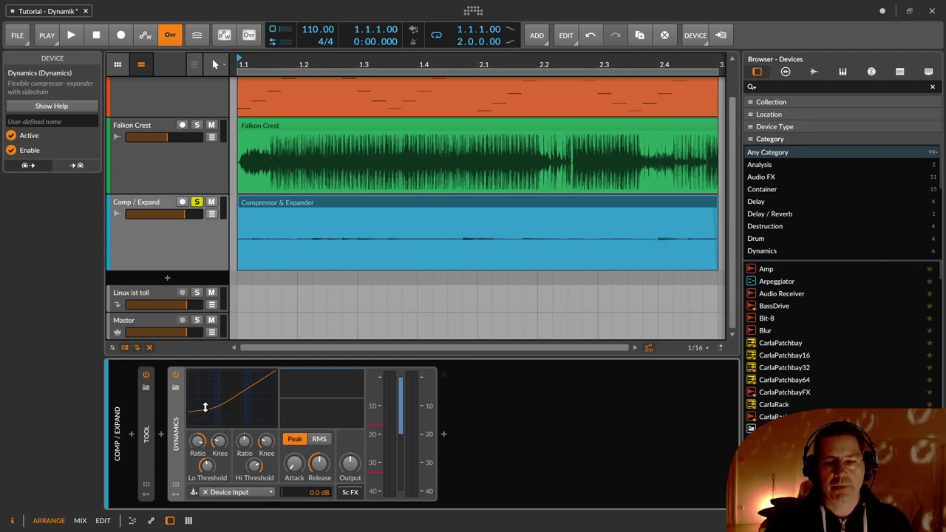
pyautogui.moveTo(205, 407); pyautogui.dragTo(206, 400)
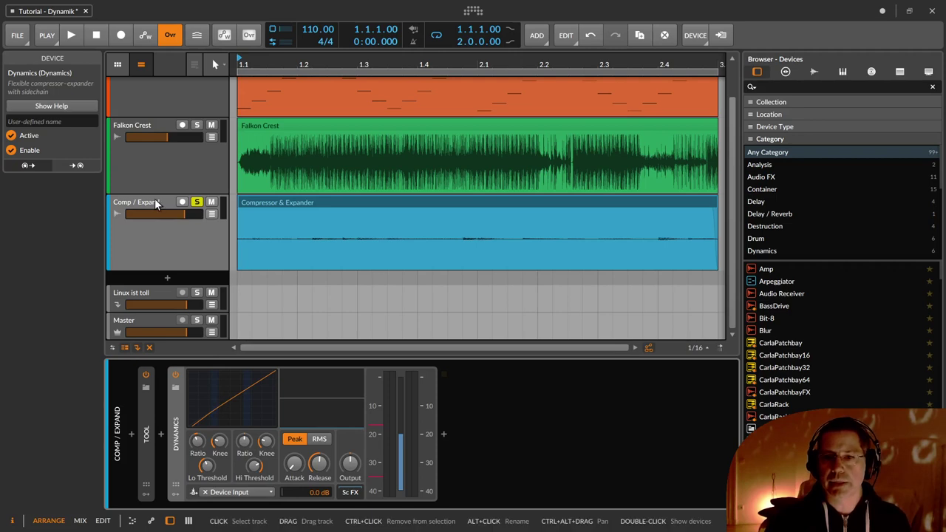
pyautogui.click(163, 228)
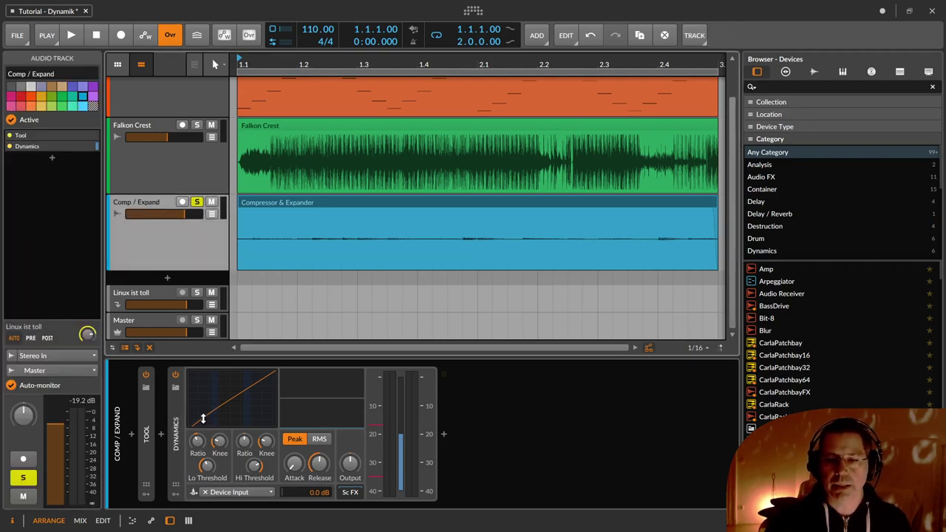
# During playback, vary the Dynamics device's low threshold and low ratio between compression and expansion, ending with a straight curve.
pyautogui.press('space')
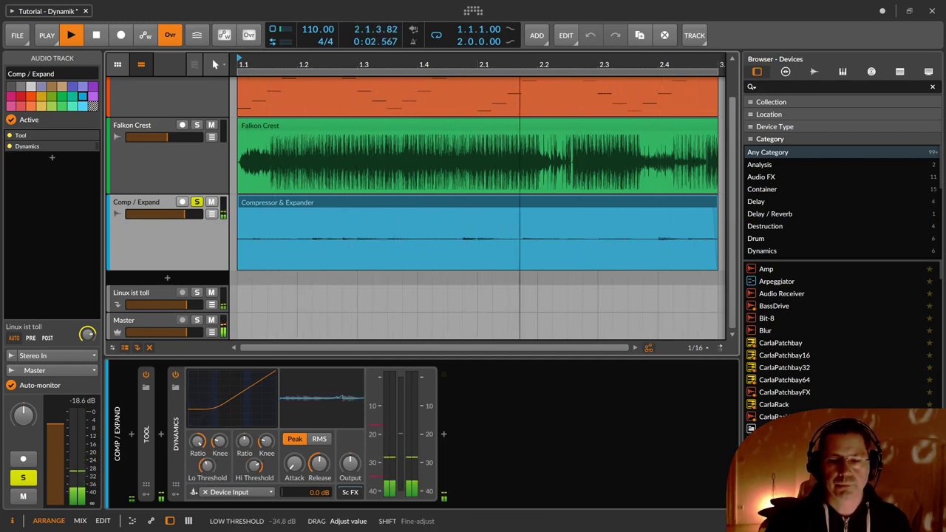
pyautogui.moveTo(201, 470); pyautogui.dragTo(201, 451)
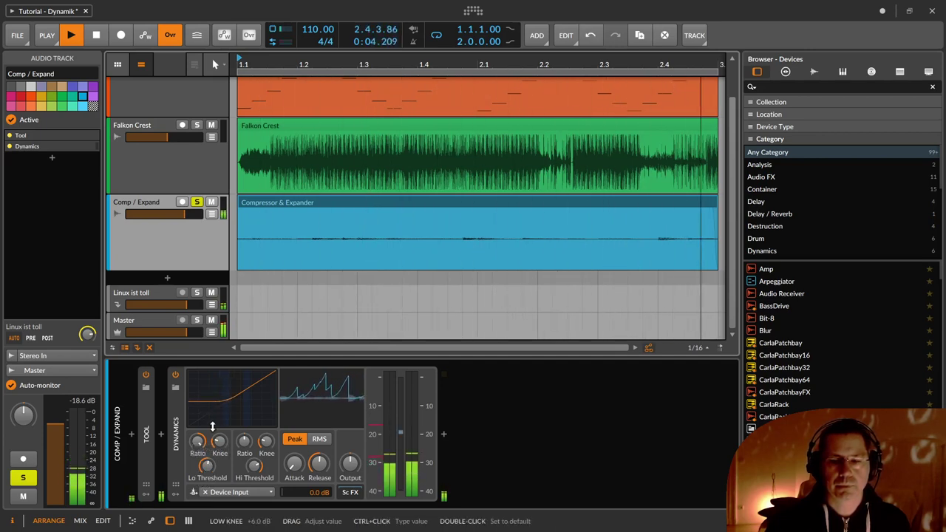
pyautogui.moveTo(198, 402); pyautogui.dragTo(199, 440)
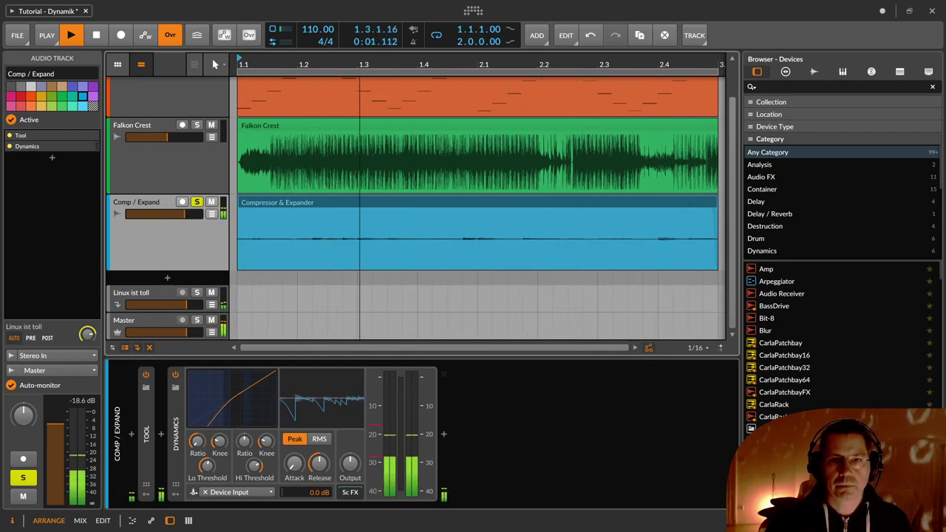
pyautogui.moveTo(198, 412); pyautogui.dragTo(198, 402)
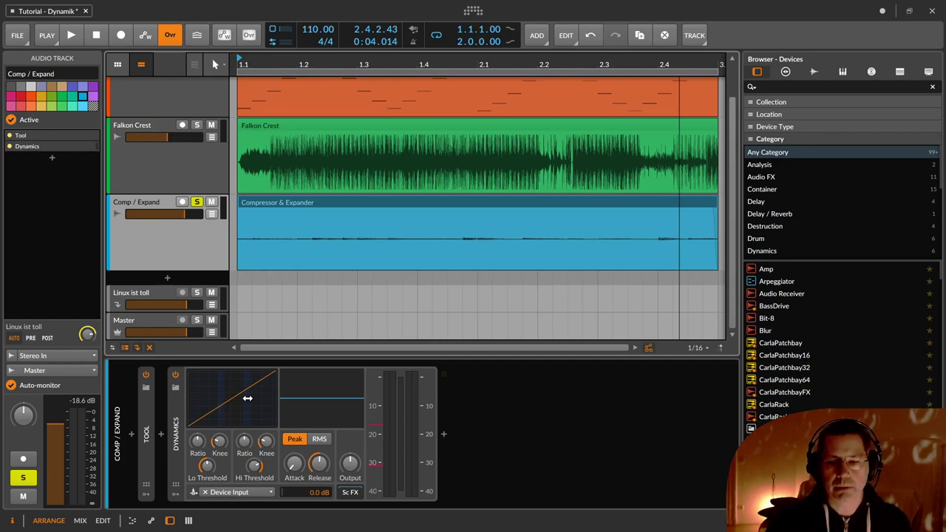
# During playback, vary the Dynamics device's high ratio from strong compression around 1:27.78 to expansion with a steeper upper curve, and stop.
pyautogui.press('space')
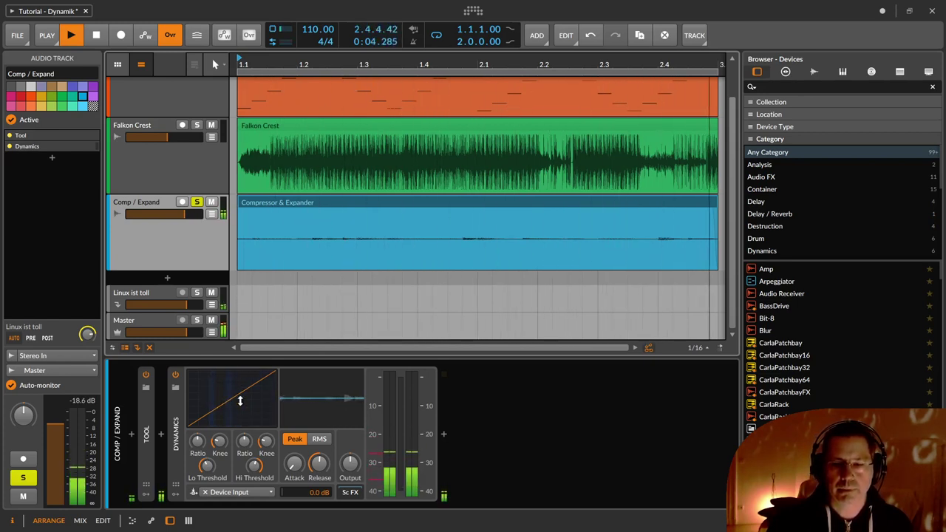
pyautogui.moveTo(246, 448); pyautogui.dragTo(246, 391)
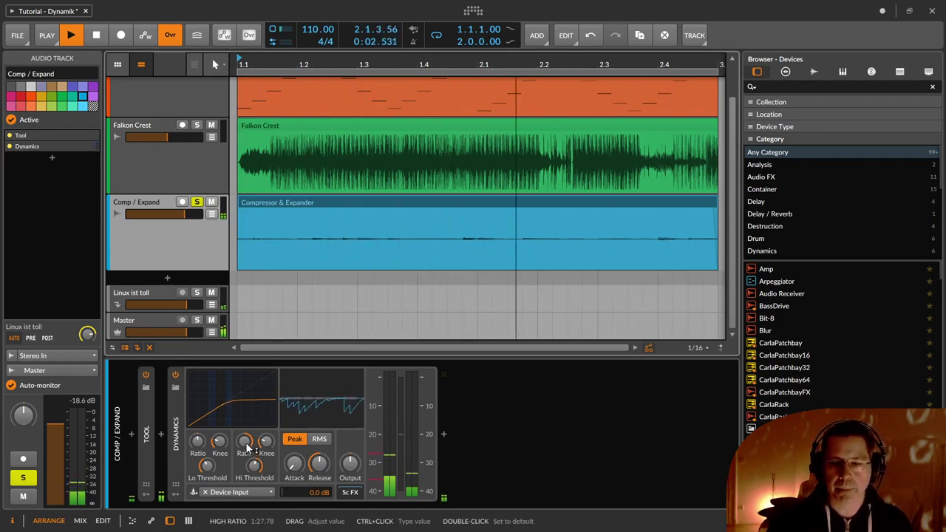
pyautogui.moveTo(245, 442); pyautogui.dragTo(245, 414)
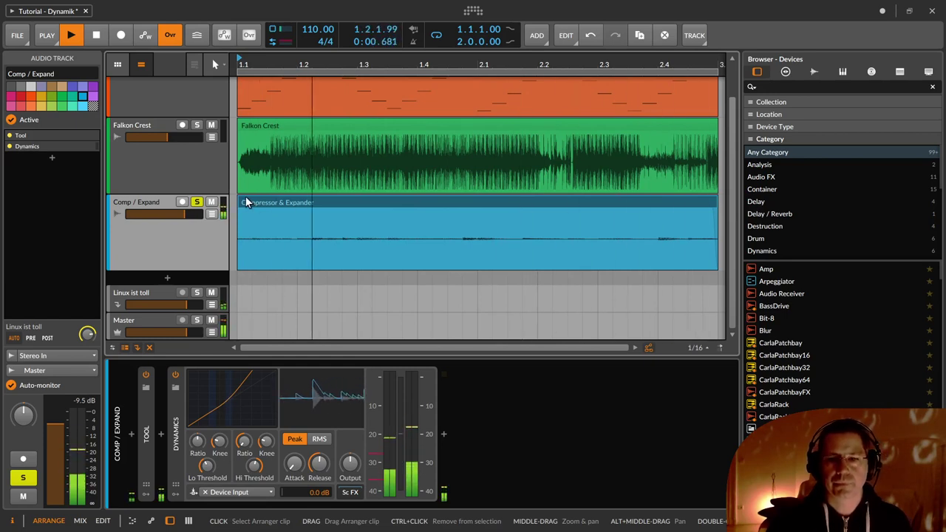
pyautogui.press('space')
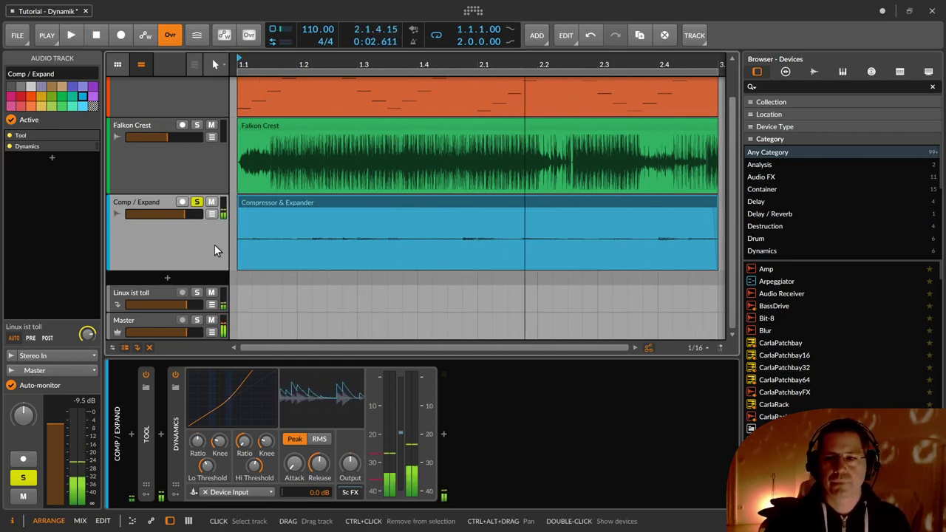